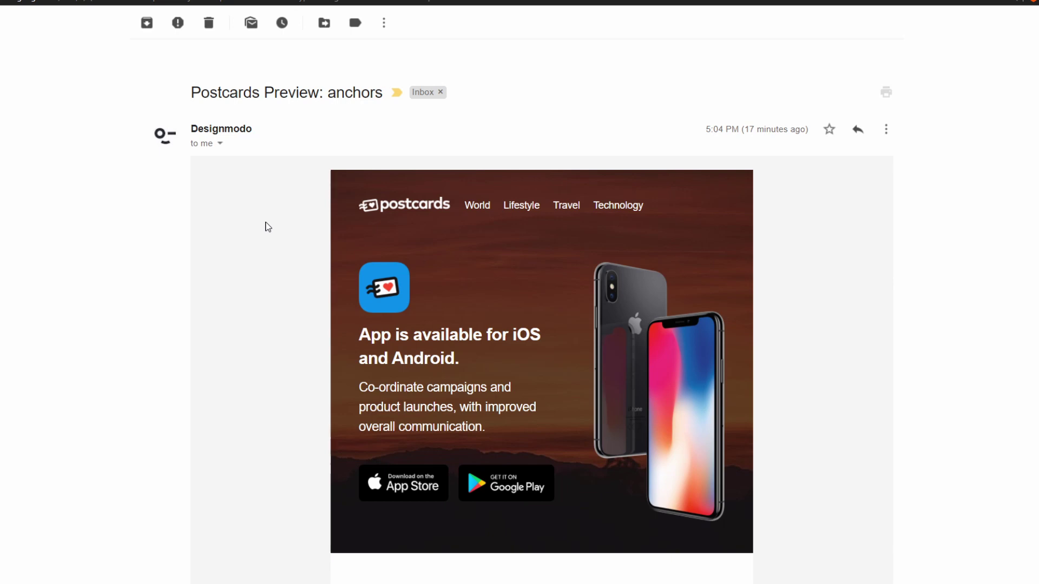
- In the Gmail preview, confirm the World link jumps down to the Features section
scroll(267, 226, "down", 8)
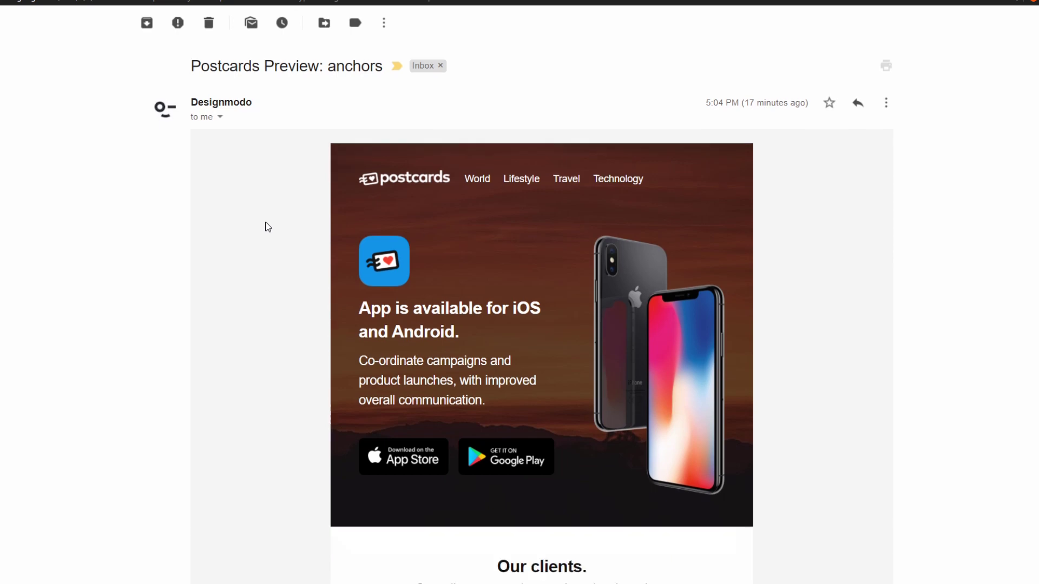
scroll(266, 227, "down", 10)
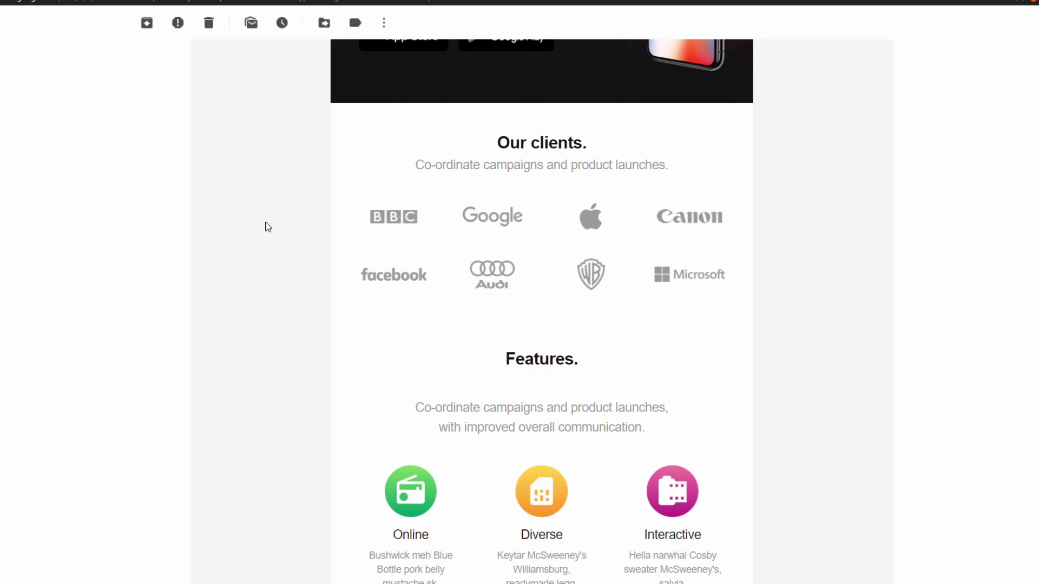
scroll(267, 226, "up", 20)
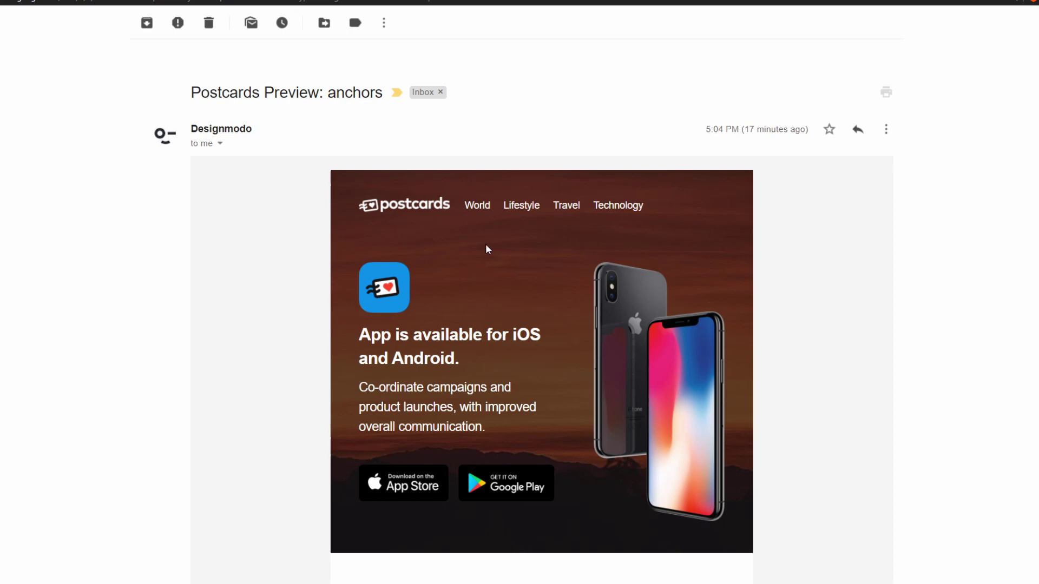
left_click(475, 210)
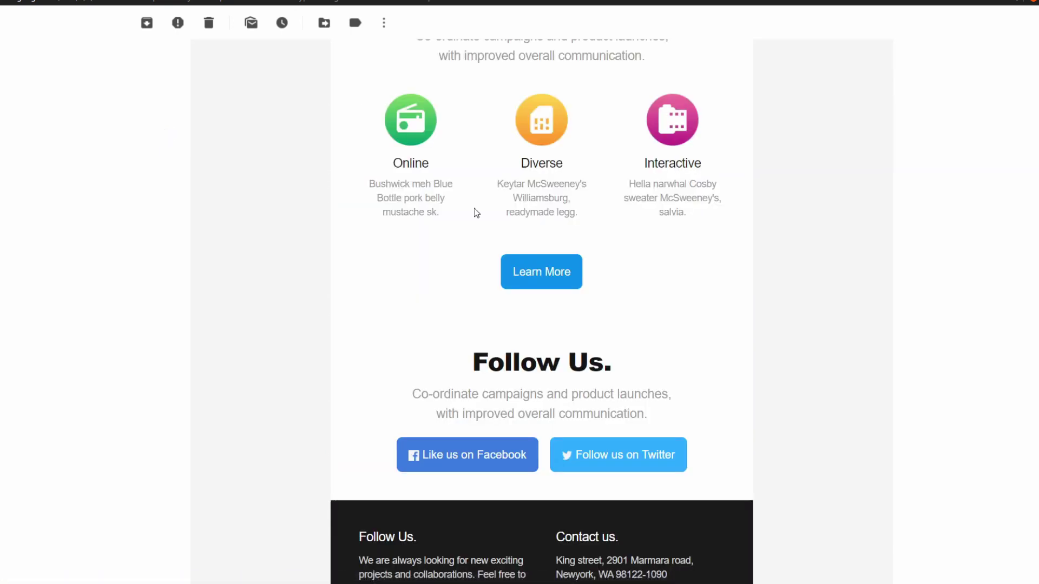
scroll(476, 211, "up", 3)
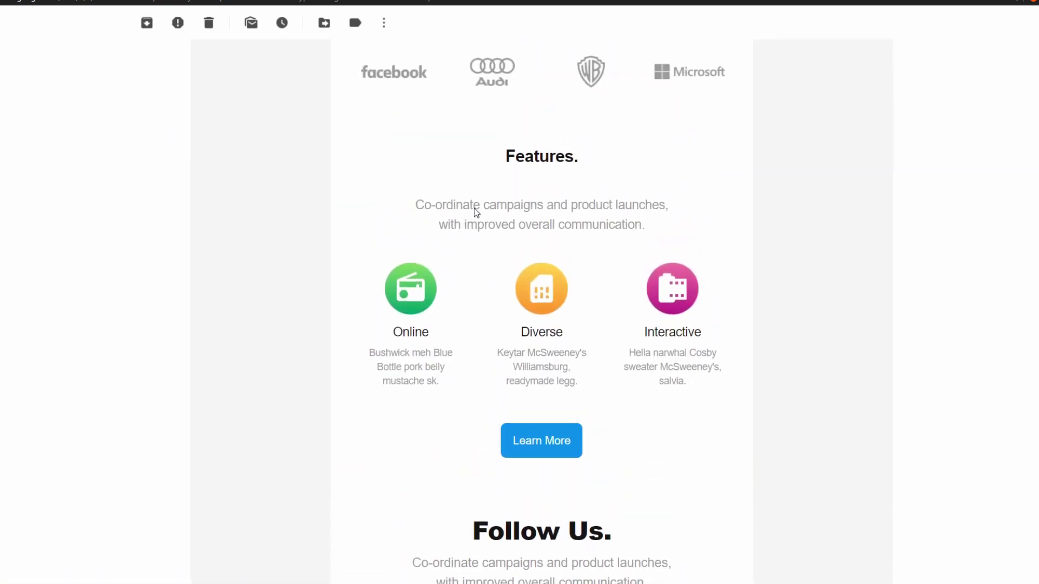
scroll(475, 208, "down", 3)
scroll(475, 208, "down", 1)
scroll(475, 206, "up", 3)
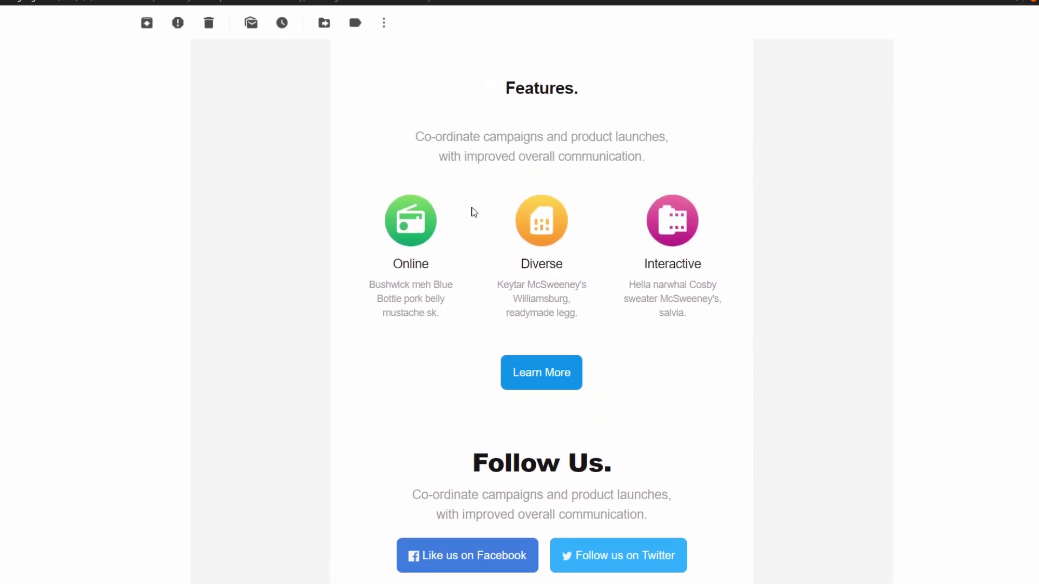
scroll(475, 212, "up", 2)
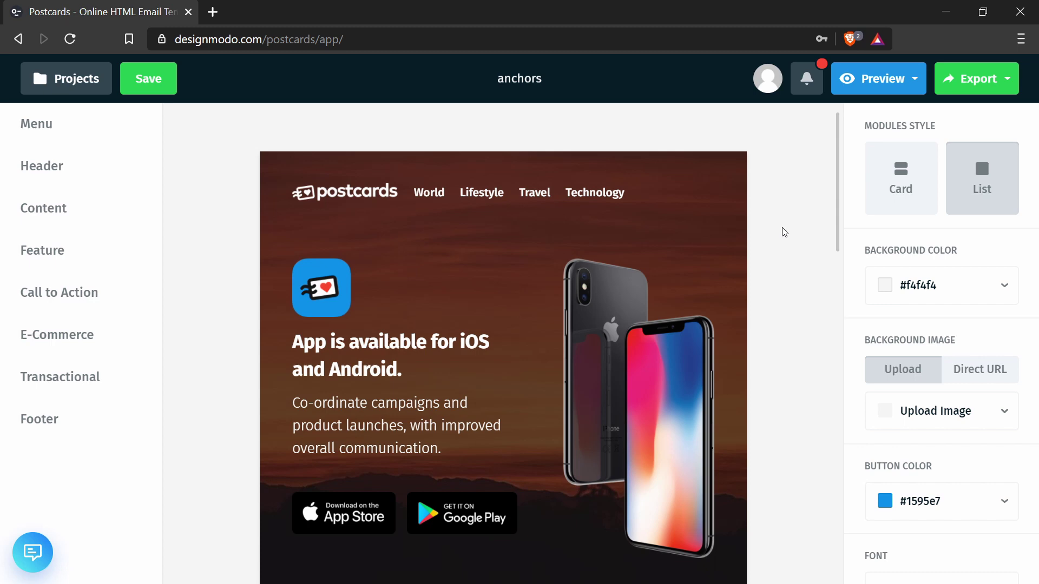
left_click(686, 271)
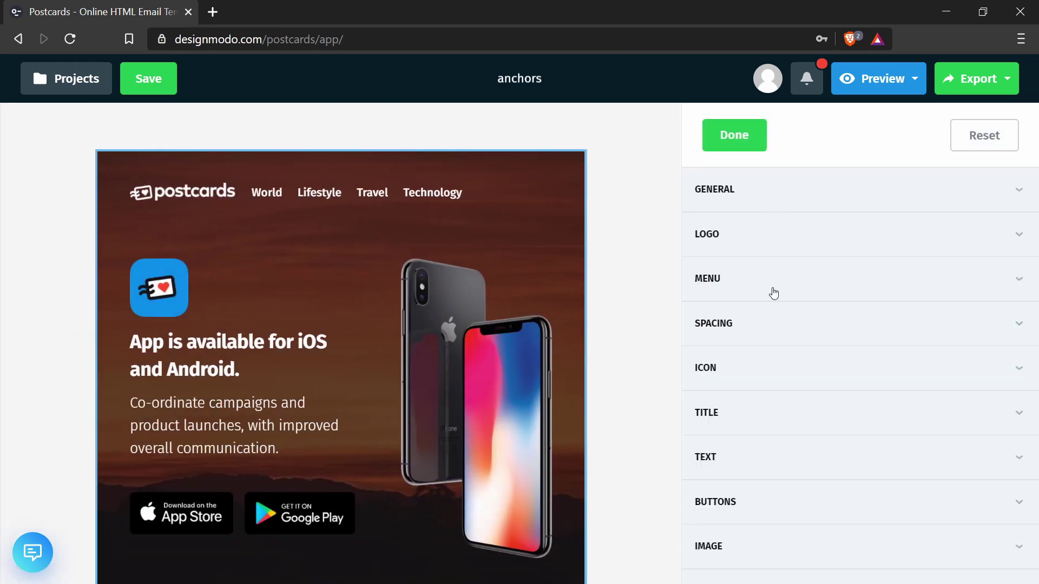
left_click(774, 294)
scroll(798, 281, "down", 5)
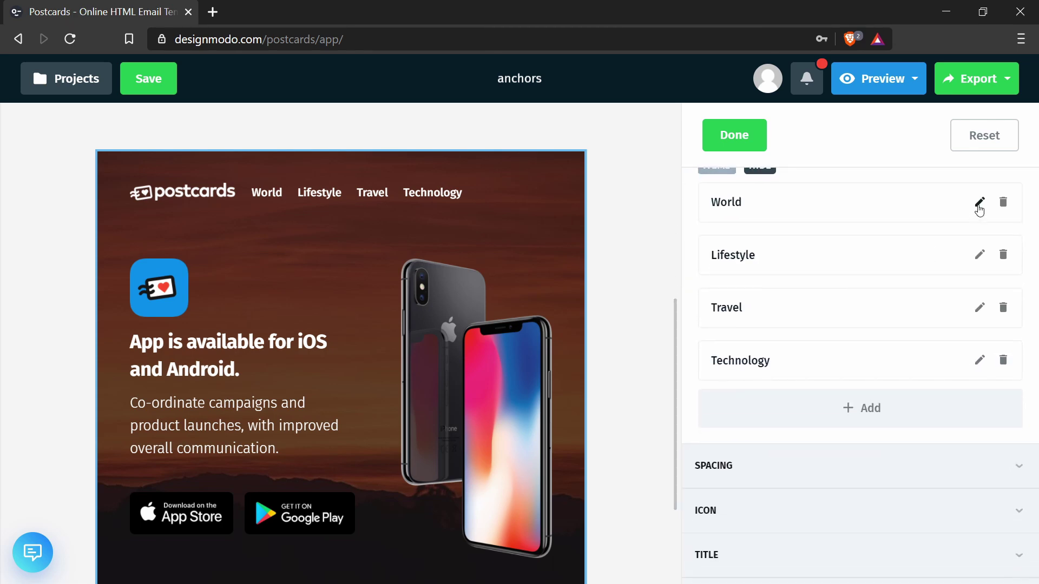
left_click(980, 204)
triple_click(865, 338)
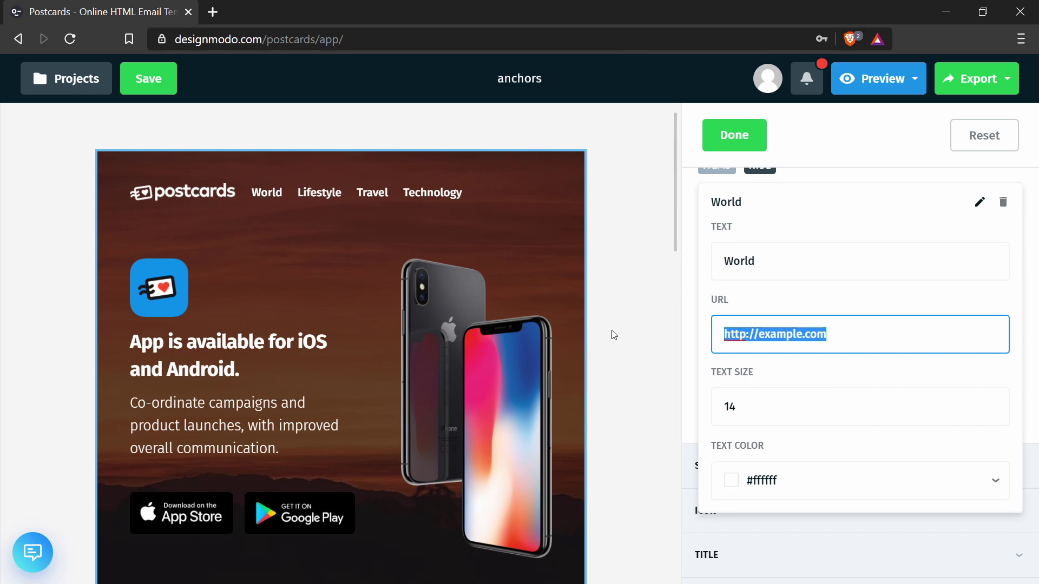
type("#world")
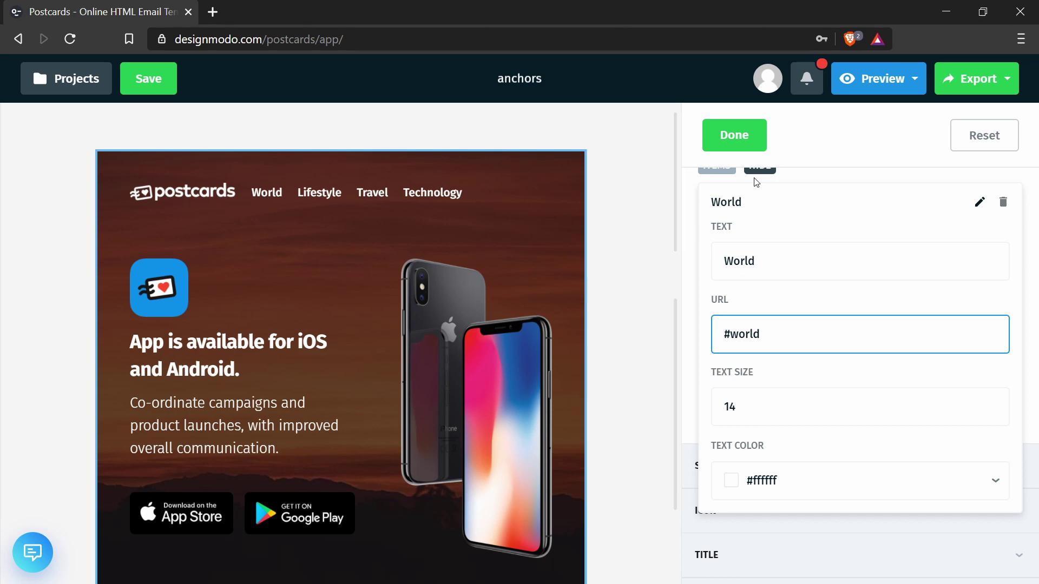
left_click(737, 136)
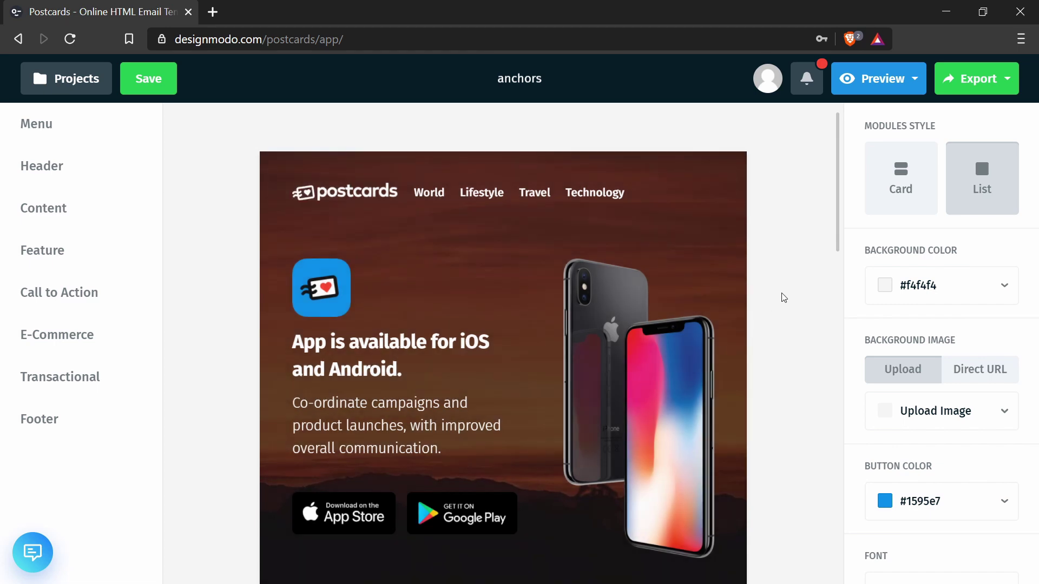
- Insert <a name="world"><br /></a> on a new first line of the Features text's source code
scroll(783, 296, "down", 10)
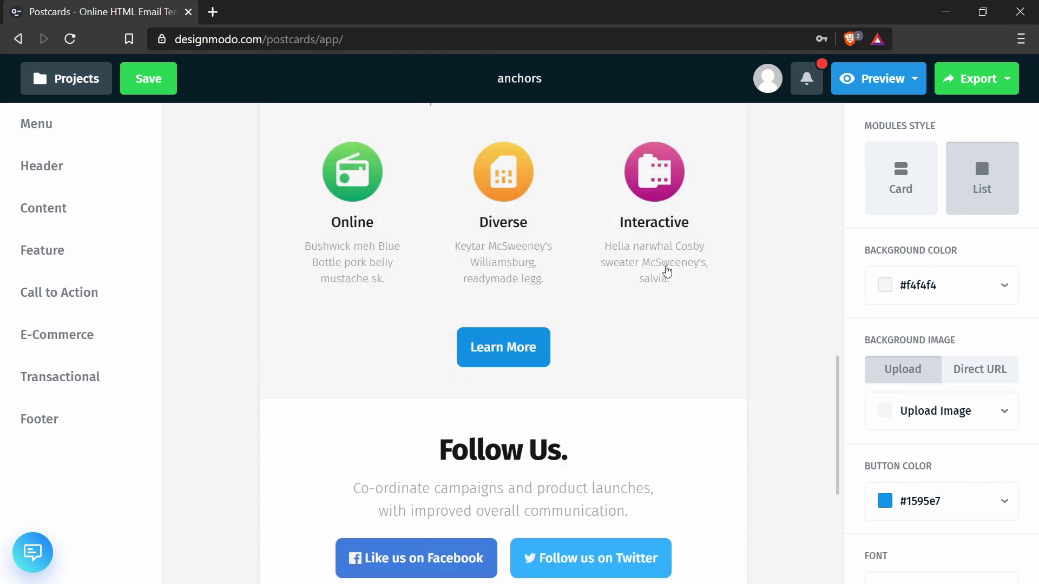
left_click(629, 261)
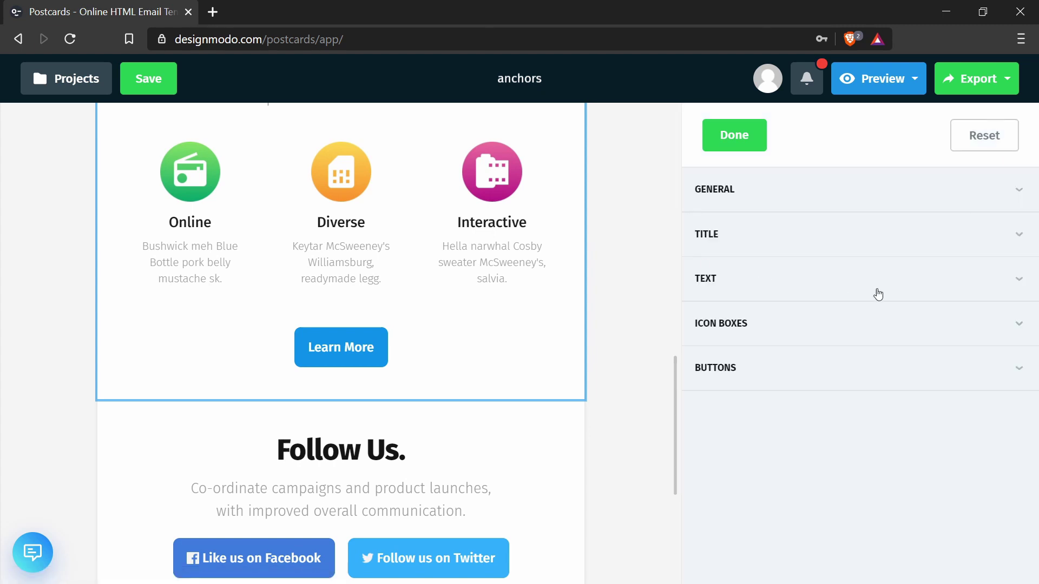
left_click(727, 283)
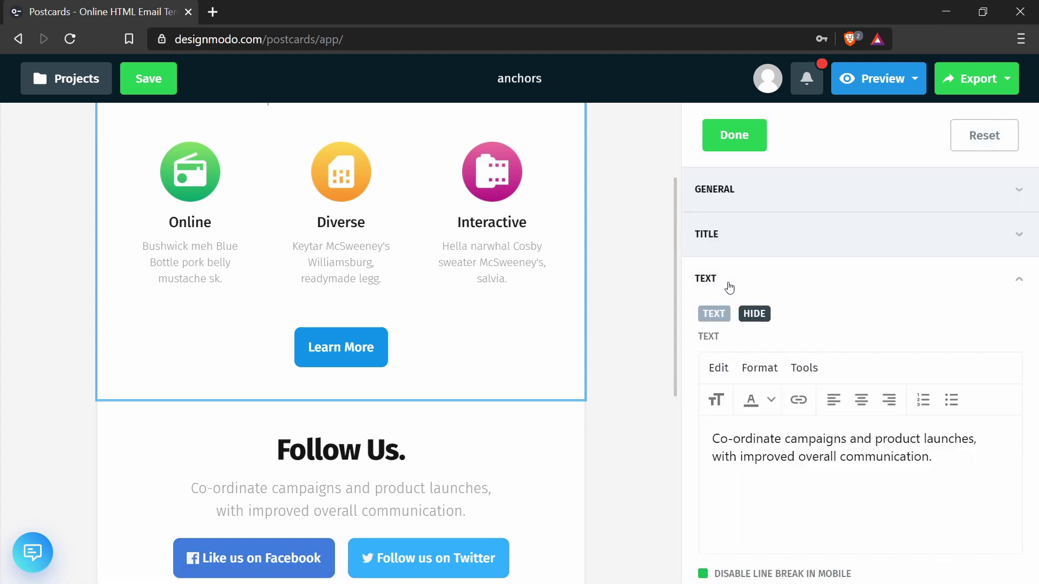
left_click(811, 373)
left_click(818, 402)
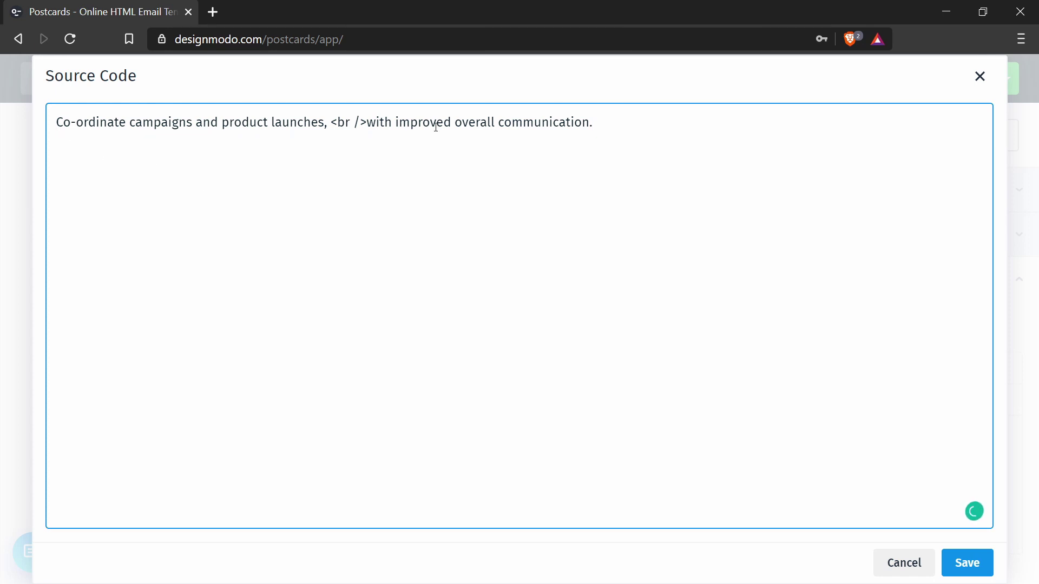
key("Return")
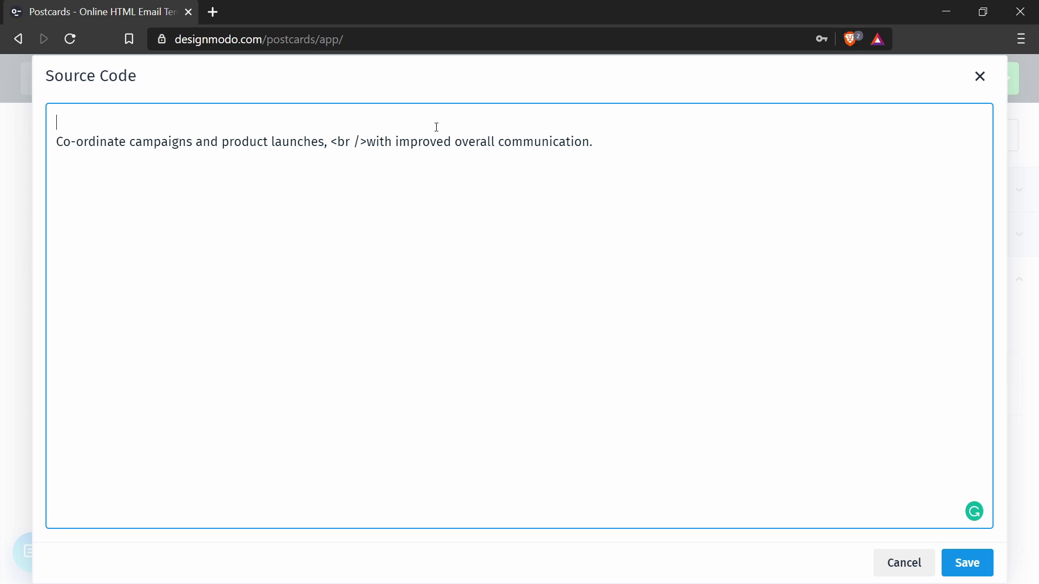
type("<a name=\"world\">")
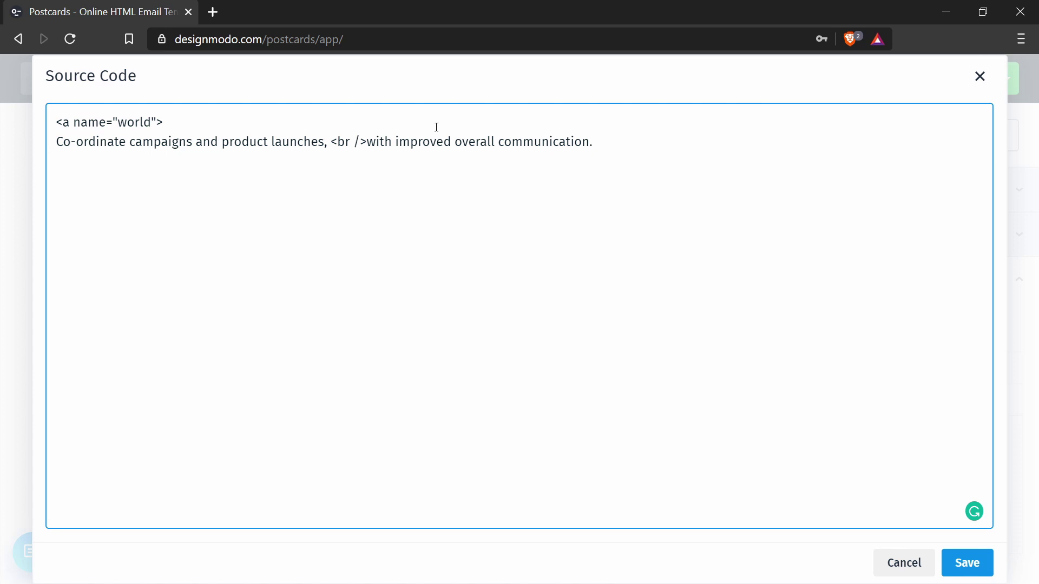
type("<br /></a>")
- Save the anchor code into the Features text and close the module settings
left_click(974, 577)
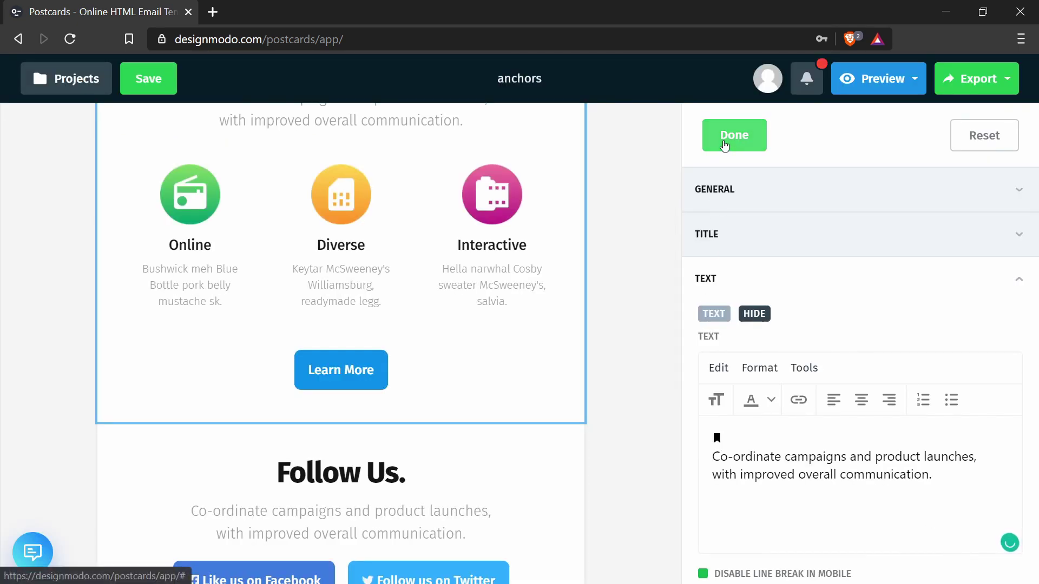
left_click(724, 145)
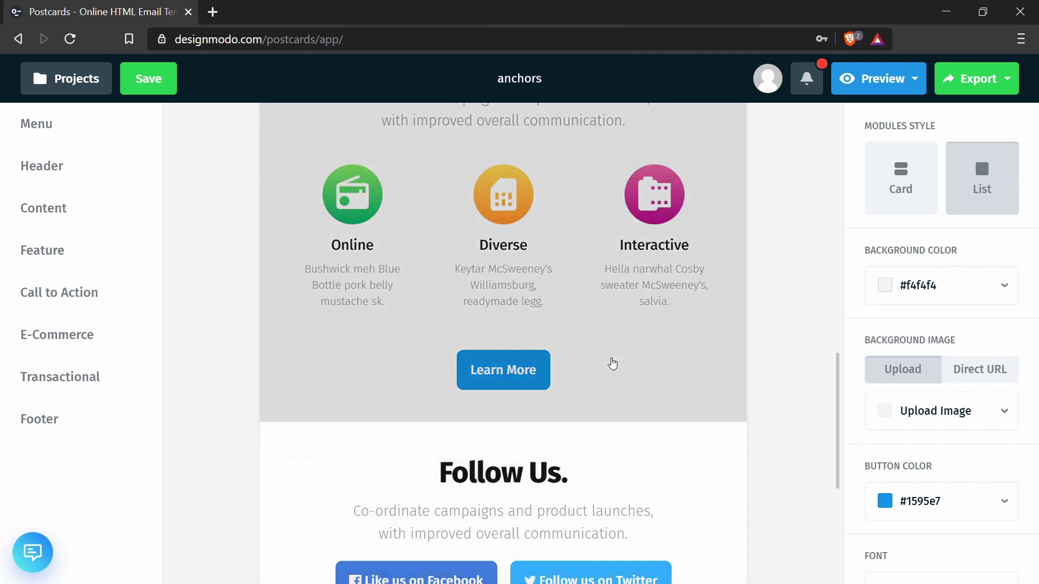
left_click(634, 359)
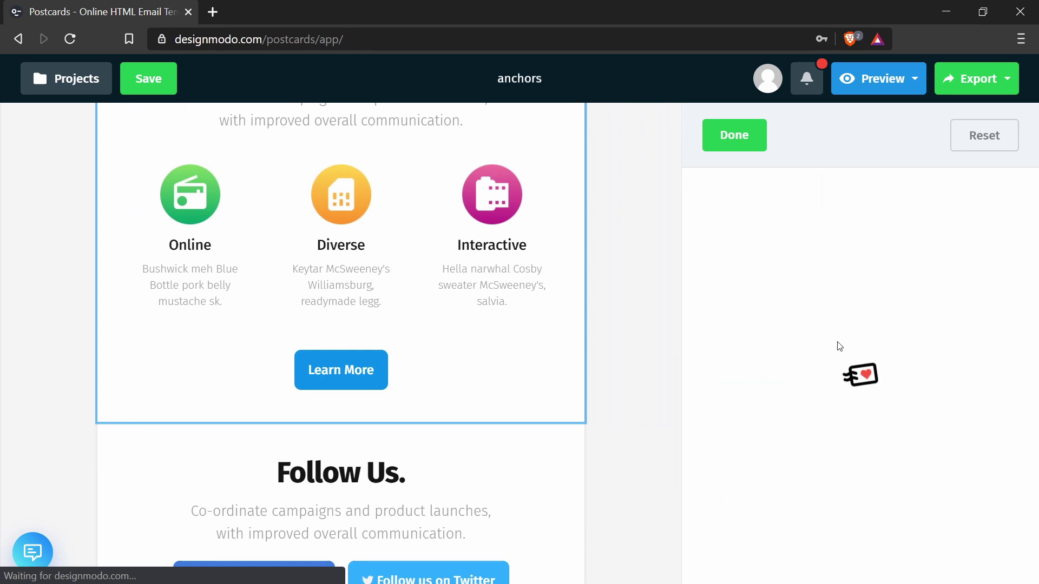
left_click(774, 234)
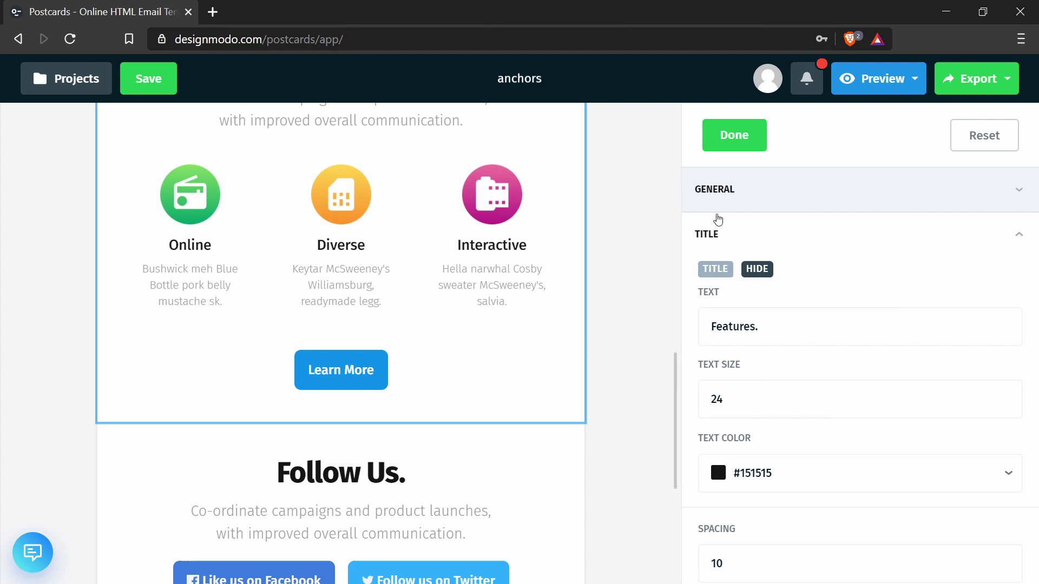
left_click(731, 142)
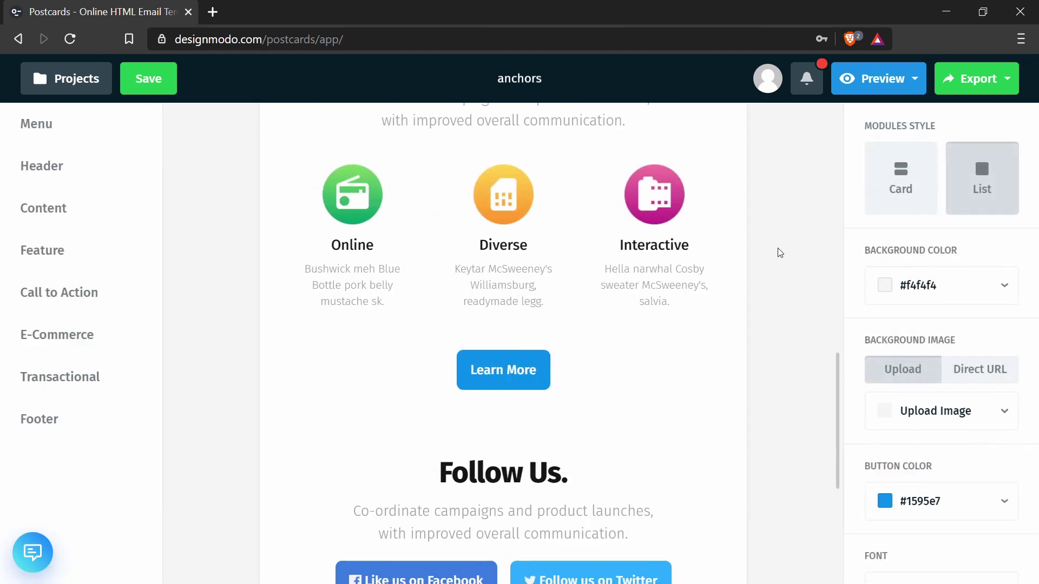
scroll(796, 249, "up", 8)
scroll(802, 248, "up", 8)
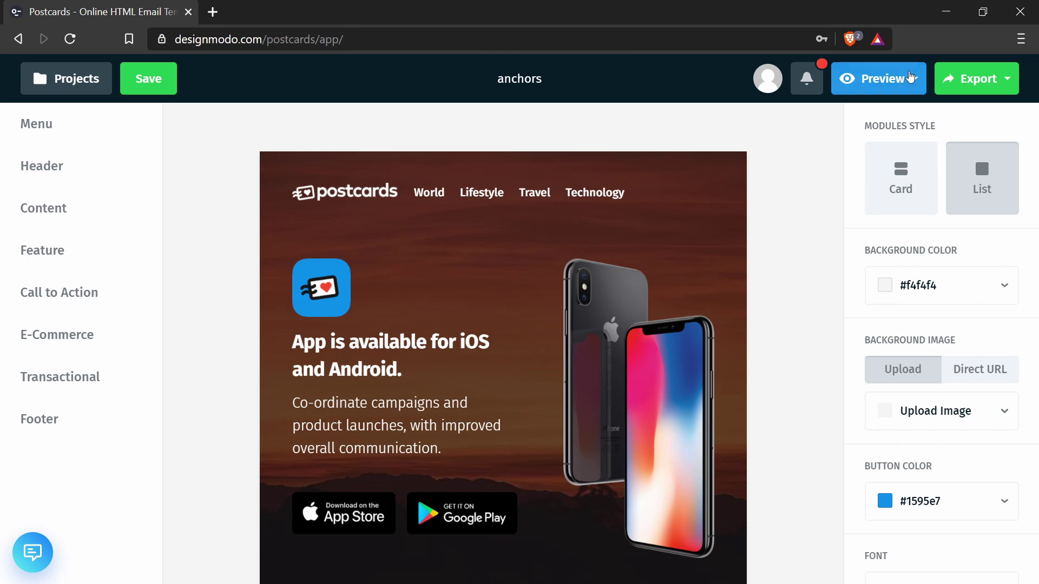
left_click(886, 80)
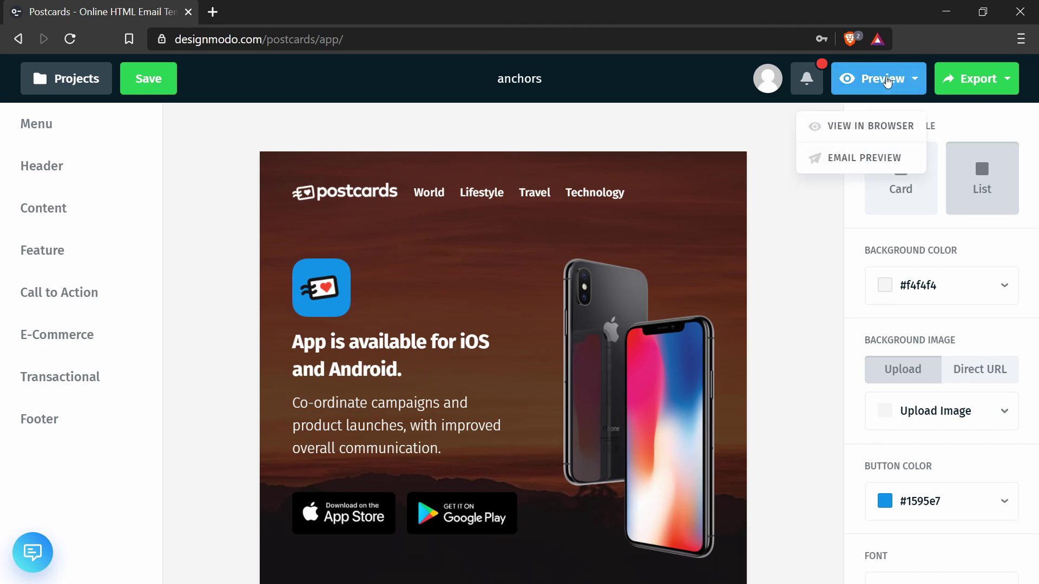
left_click(784, 280)
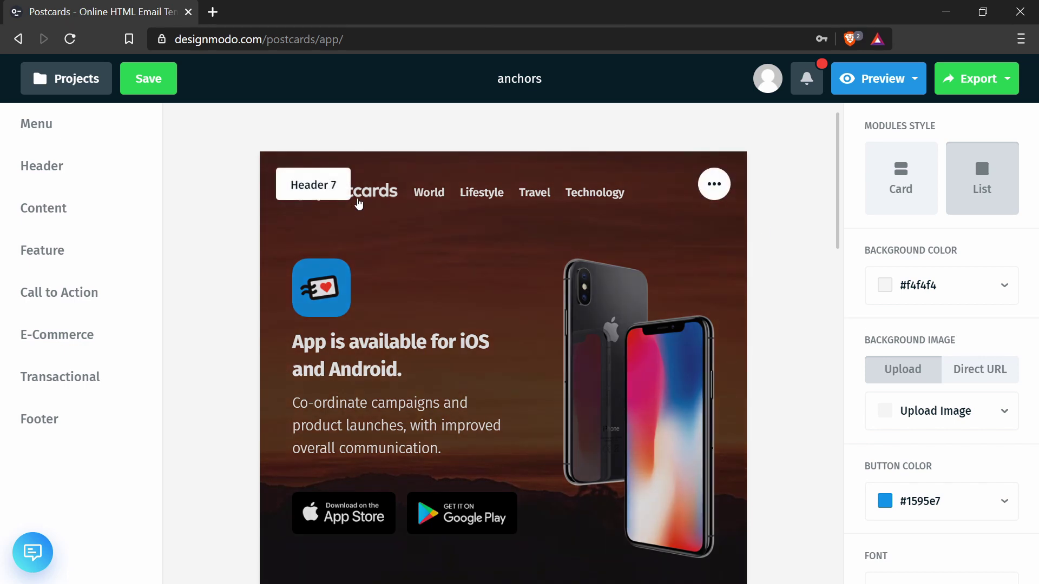
scroll(770, 217, "down", 20)
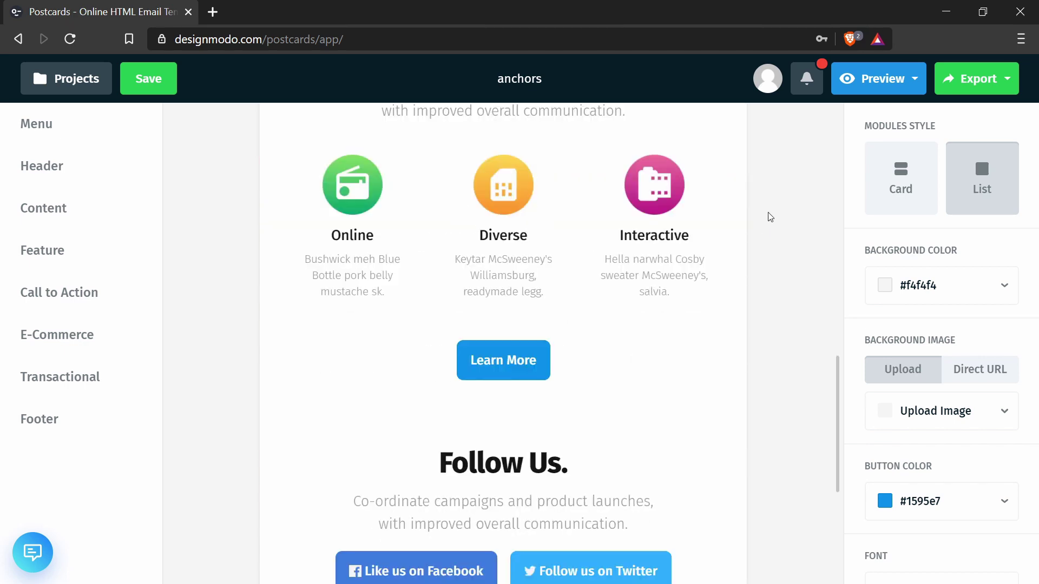
scroll(769, 215, "up", 20)
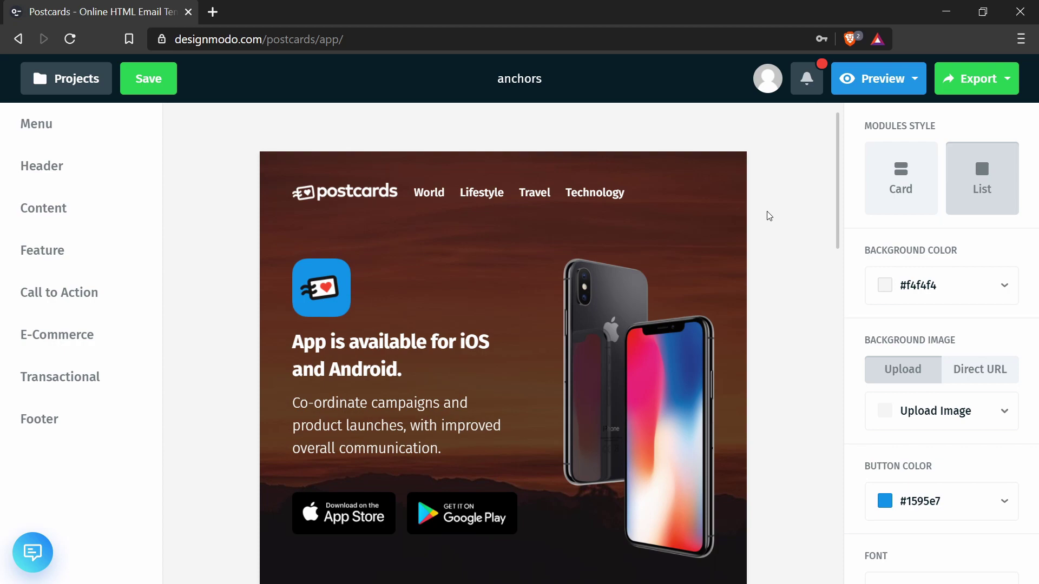